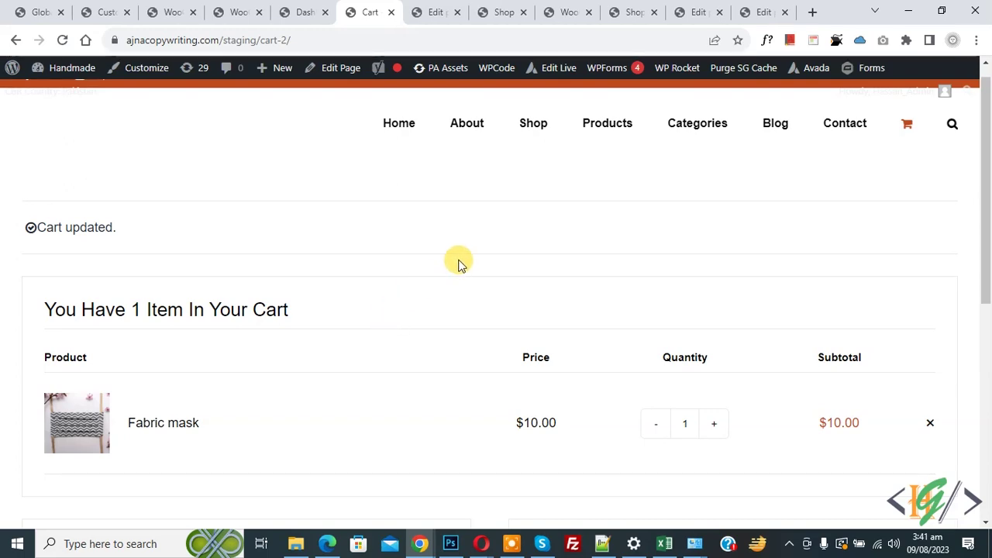
Leave the cart holding one $10.00 Fabric mask and switch back to the WordPress dashboard
scroll(462, 294, down, 2)
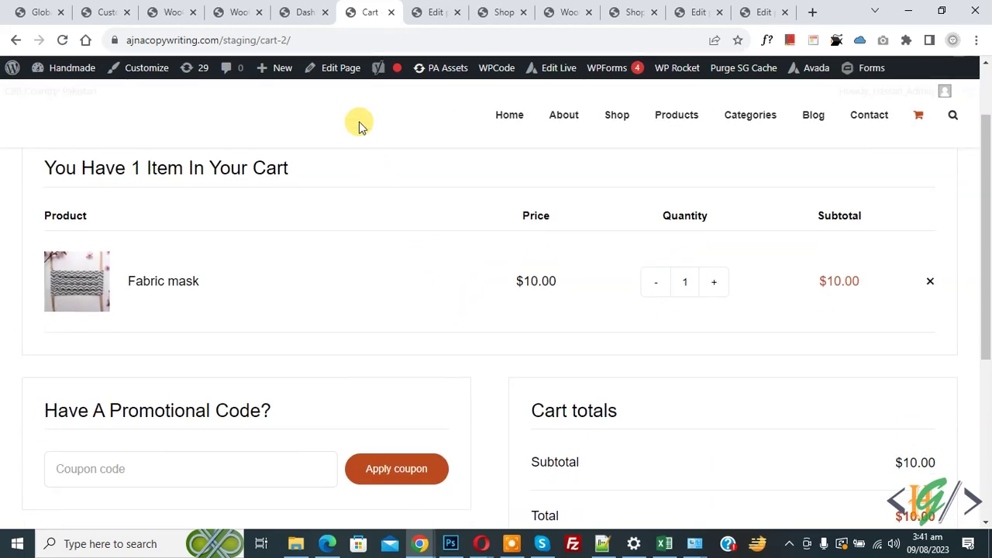
click(317, 10)
Open WooCommerce Settings on the Tax page and bring the Tax options section into view
scroll(453, 141, down, 1)
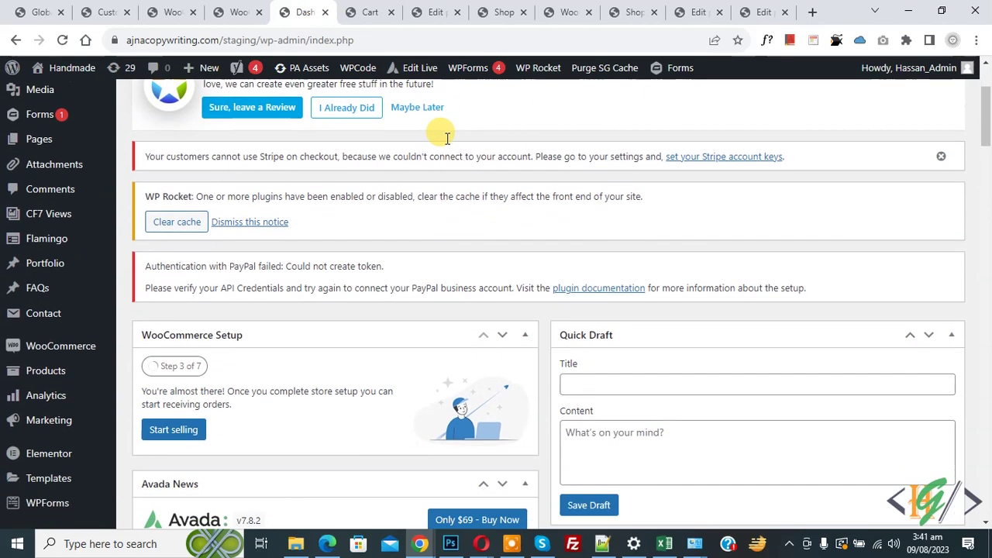
mouse_move(62, 346)
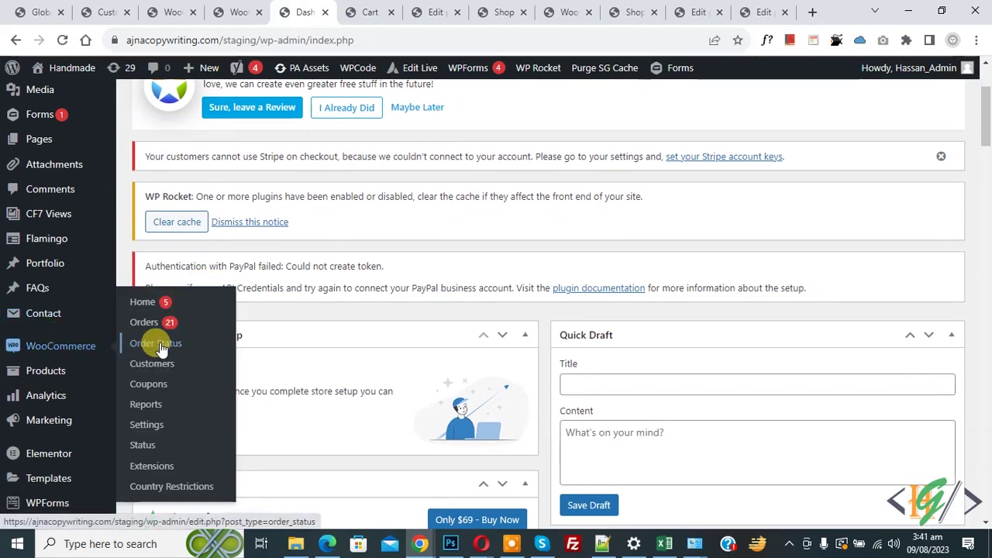
click(147, 427)
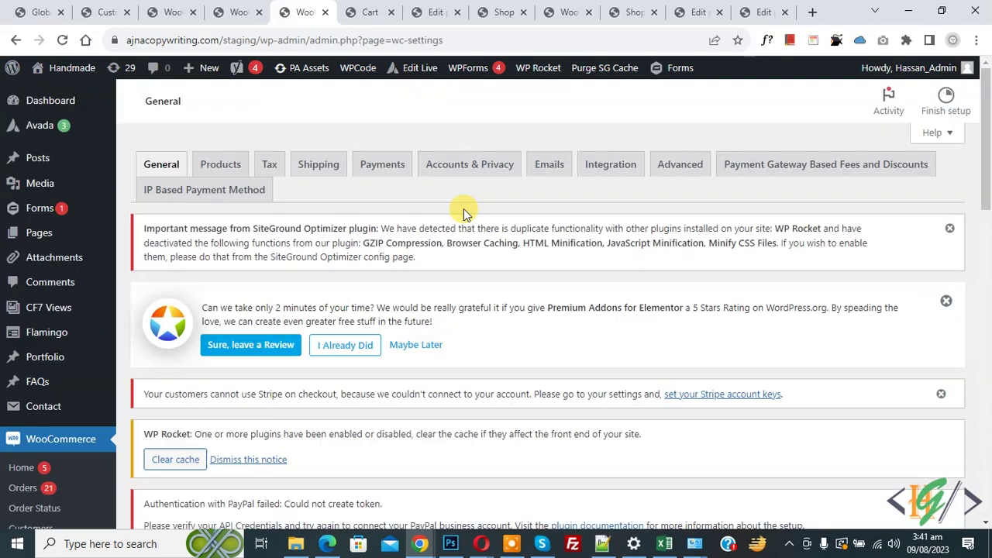
click(270, 167)
scroll(469, 225, down, 5)
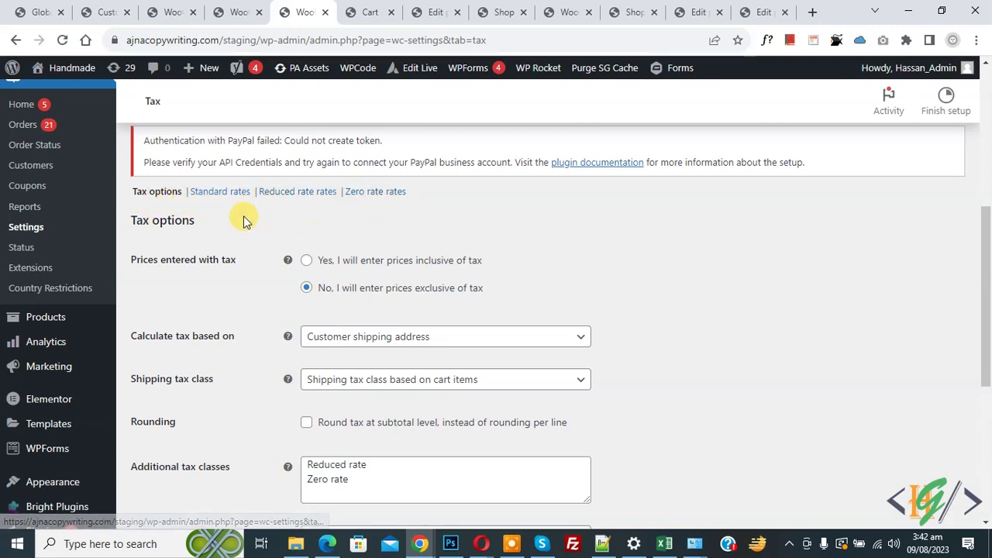
drag(131, 220, 210, 222)
Keep tax calculated on customer shipping address and shipping tax class based on cart items
click(201, 255)
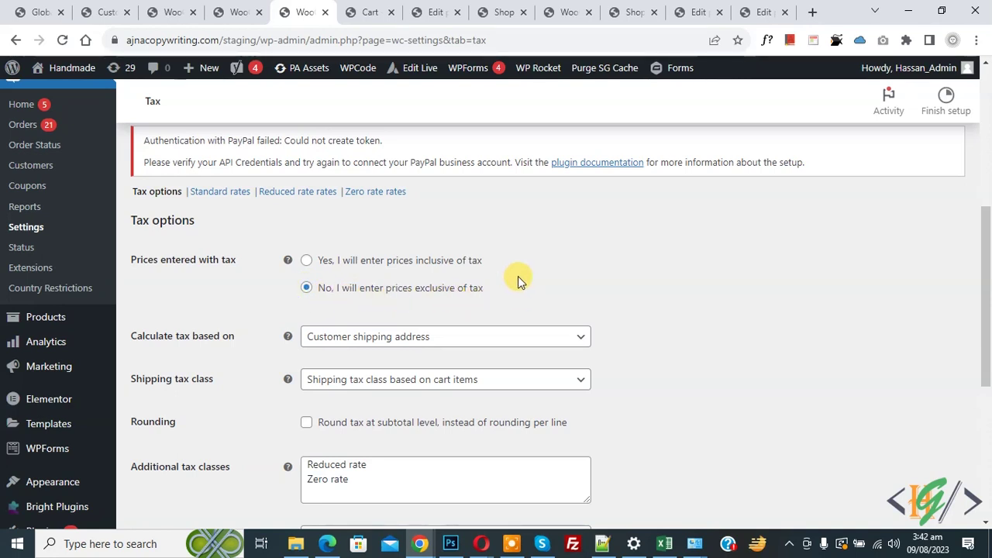
scroll(368, 237, down, 2)
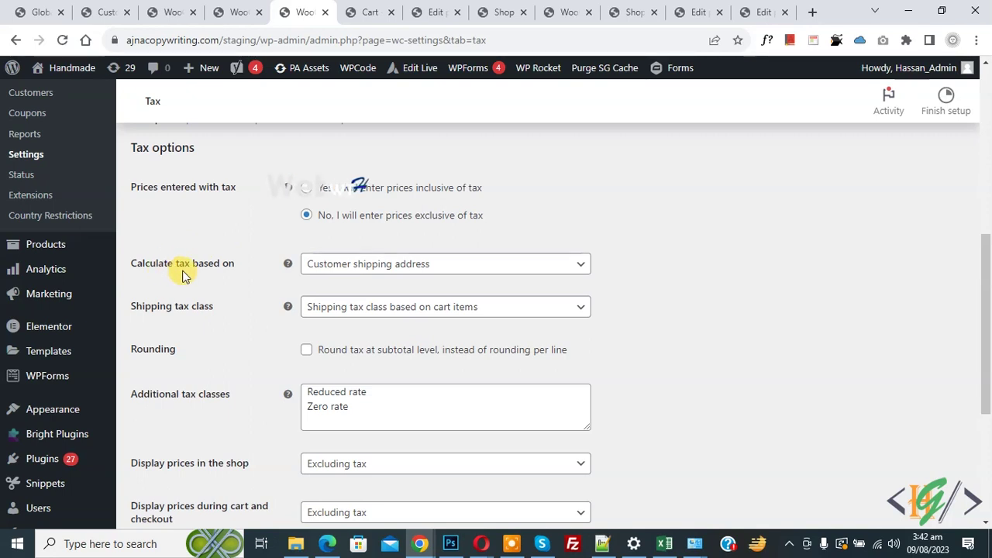
click(359, 268)
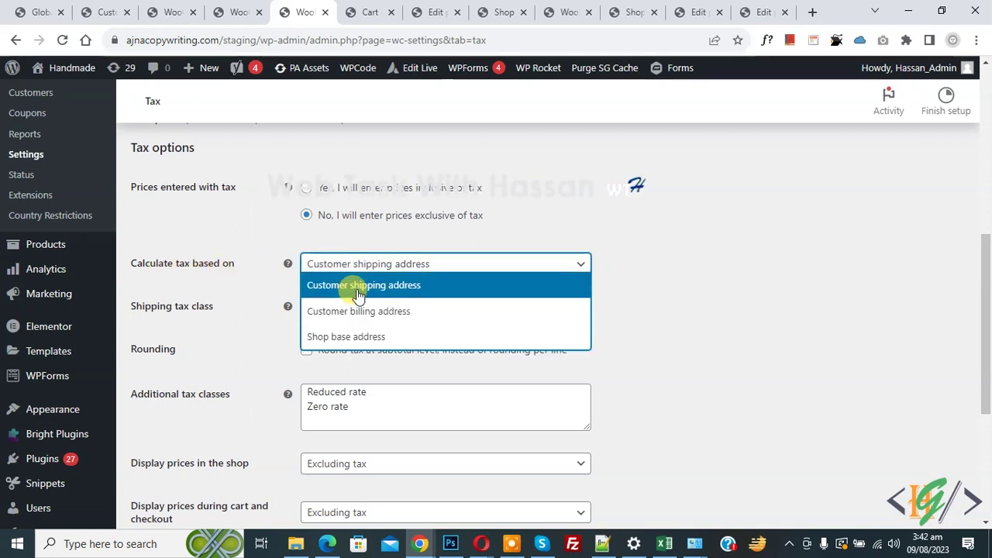
click(358, 288)
scroll(282, 238, down, 2)
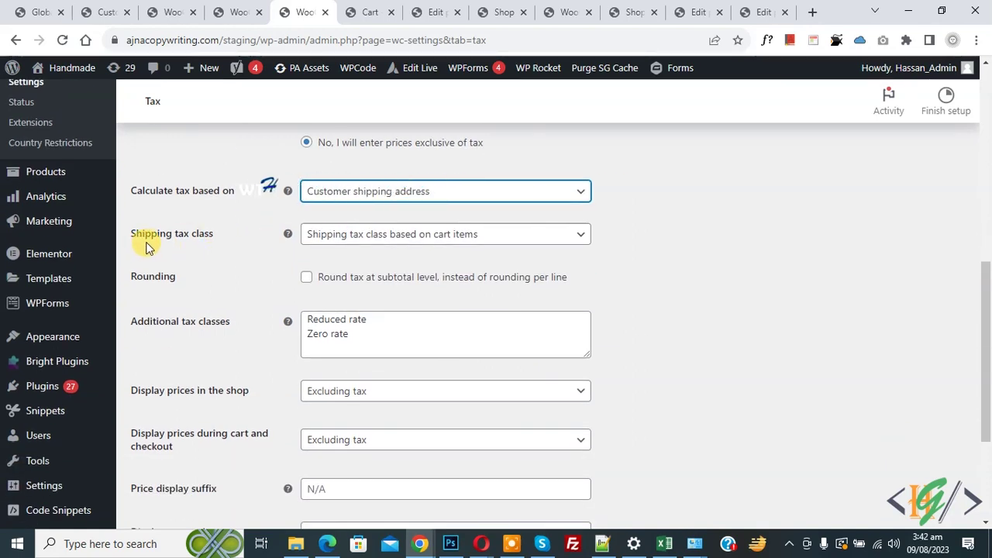
click(355, 234)
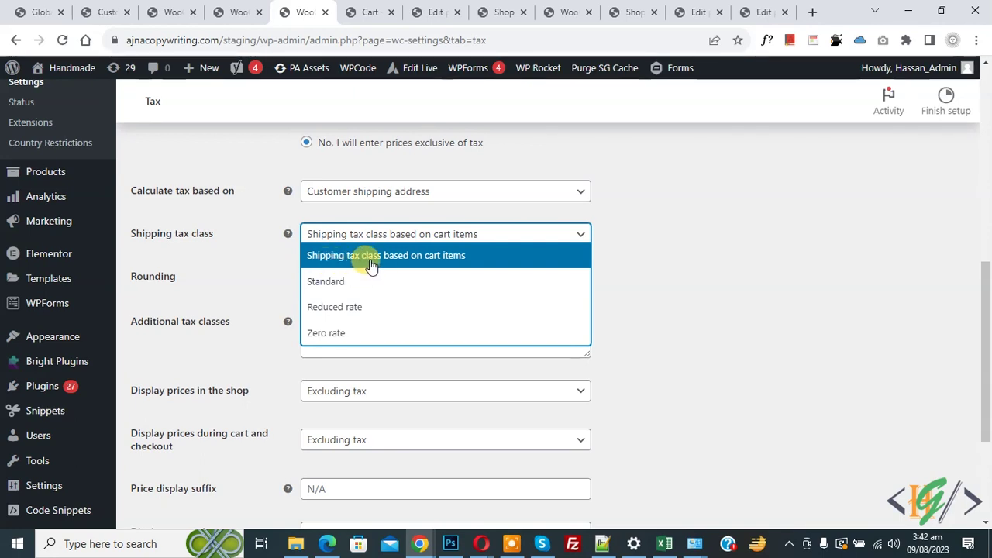
click(442, 256)
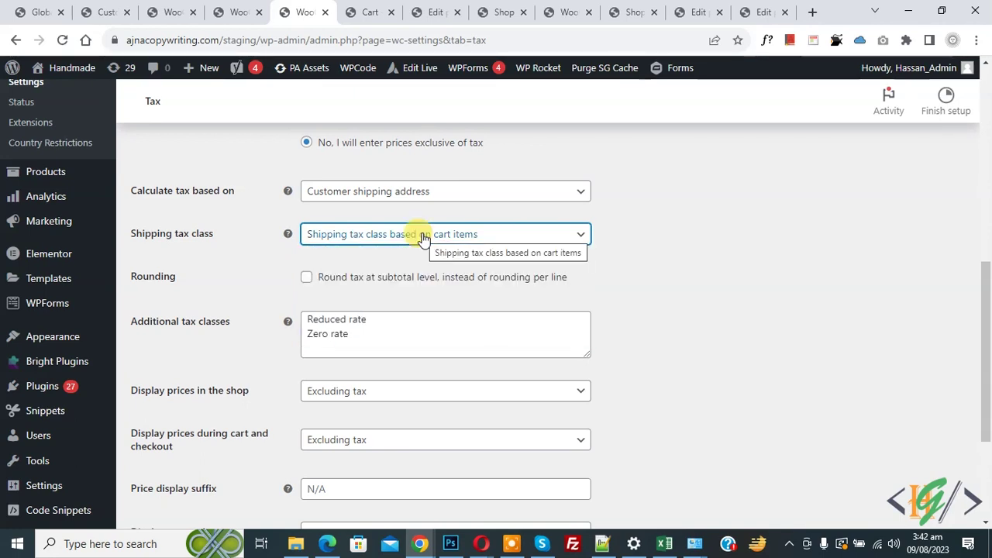
click(422, 235)
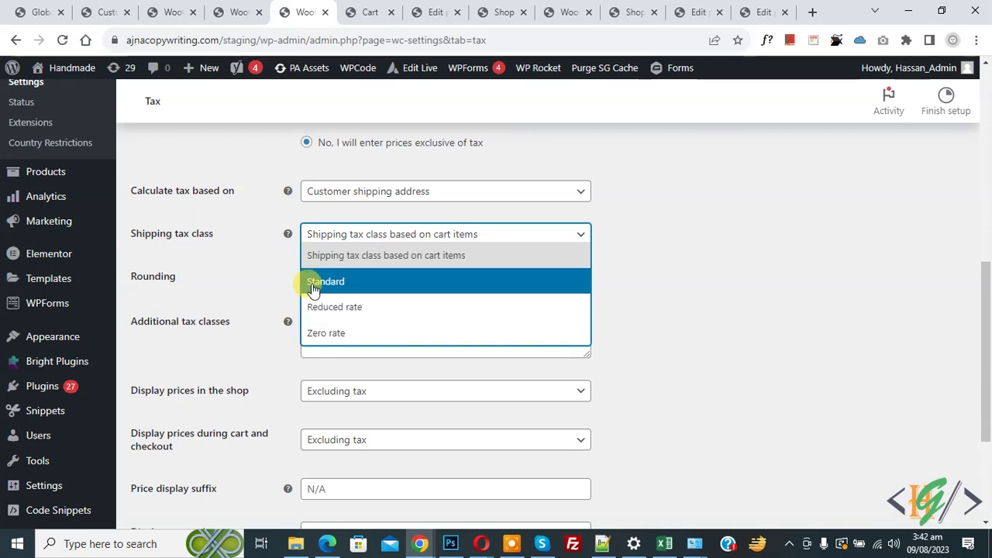
click(356, 264)
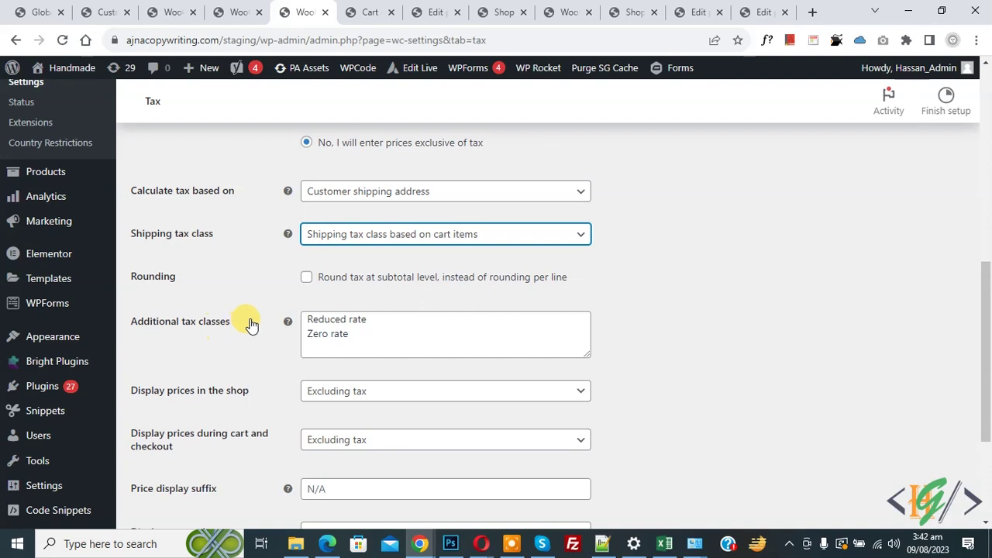
Keep shop prices excluding tax and tax totals itemized, then save the tax options
scroll(251, 322, down, 1)
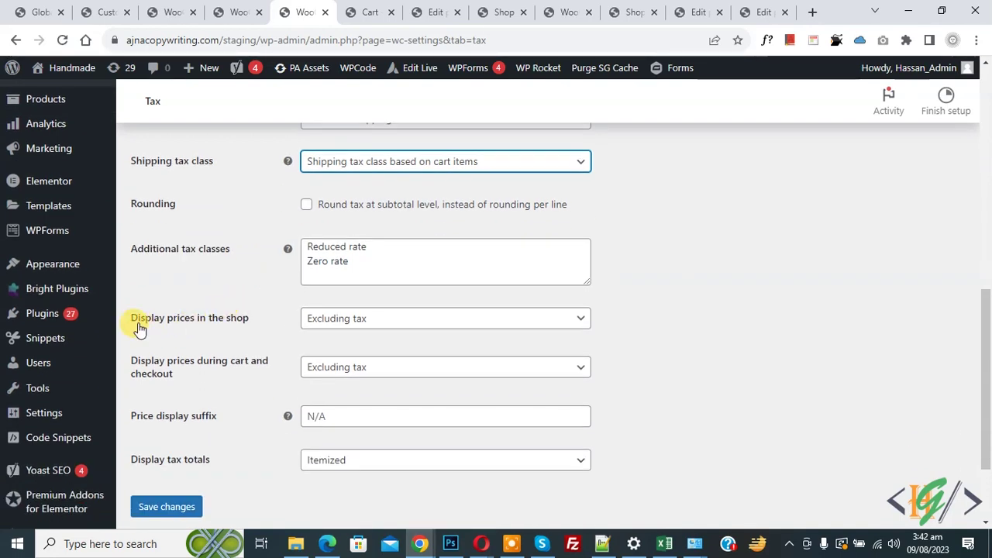
click(327, 318)
click(346, 364)
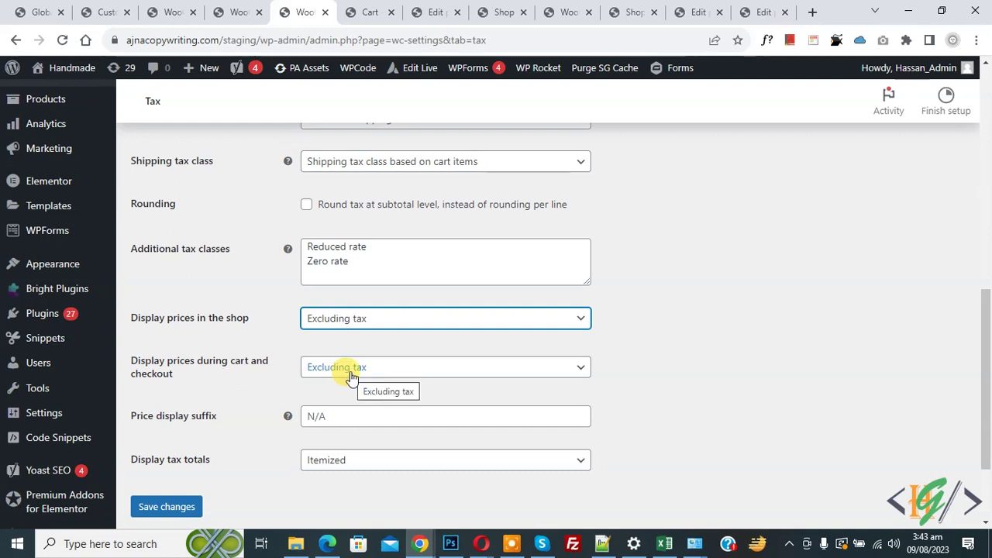
scroll(295, 341, down, 1)
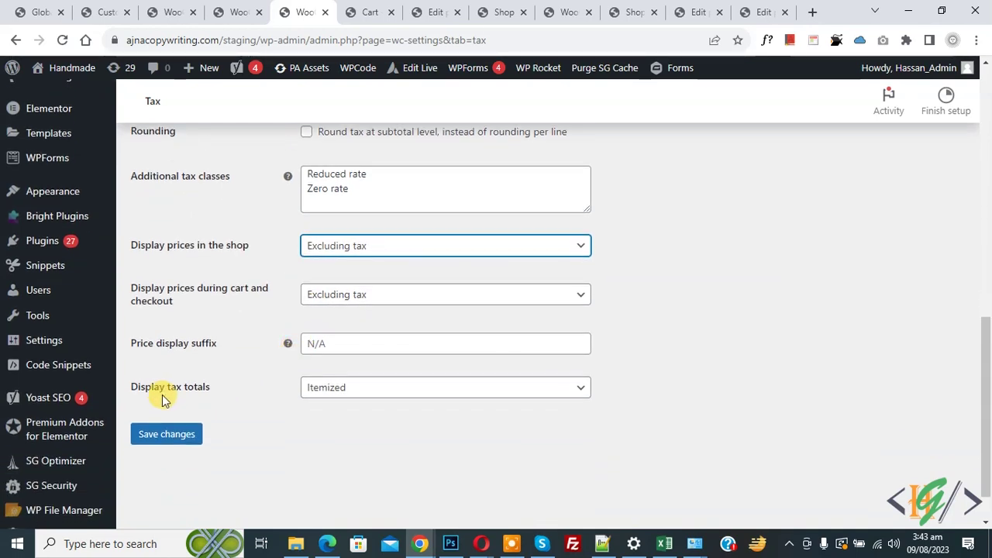
click(329, 394)
click(333, 432)
click(187, 437)
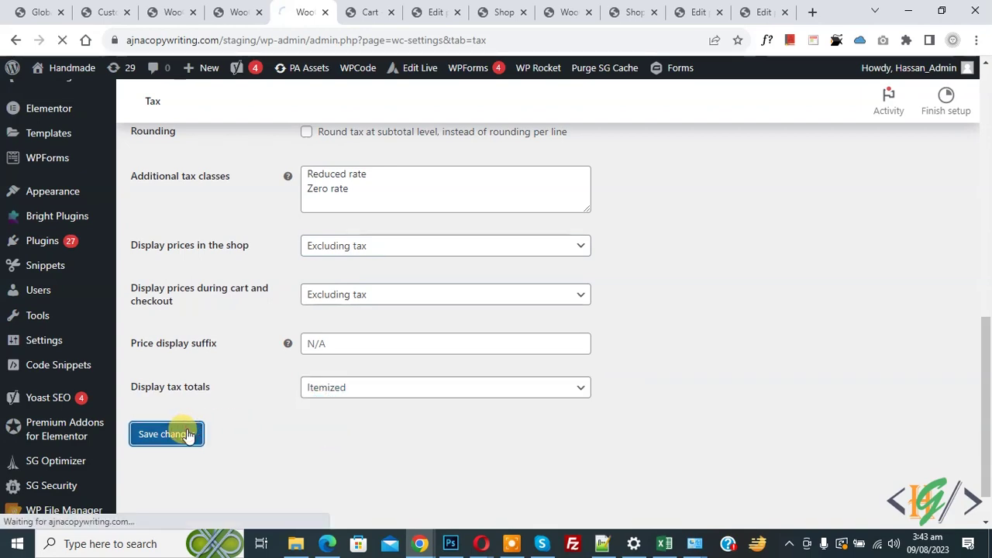
scroll(394, 228, down, 5)
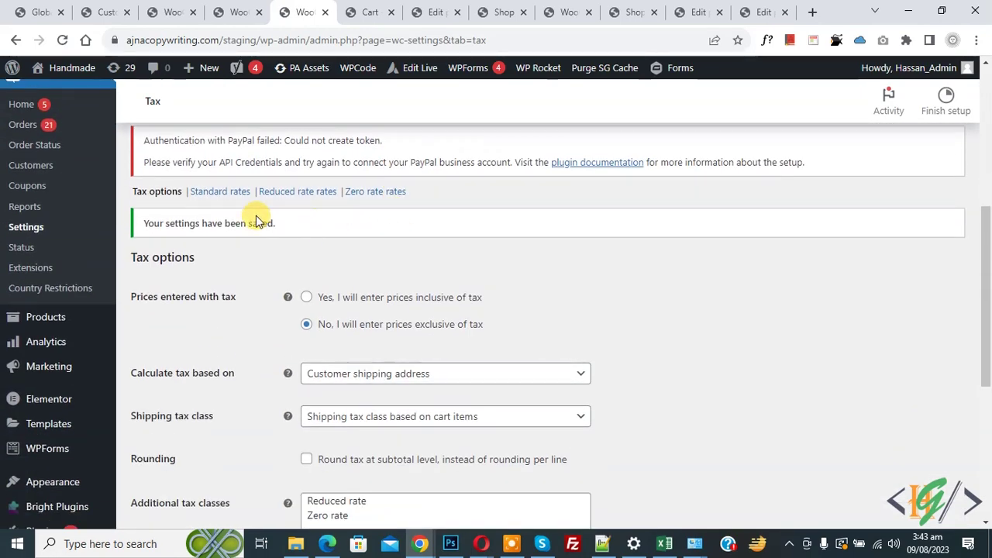
click(214, 193)
Add a 10% Standard rate named 'standard name' for all locations, remove the extra empty row, and save
scroll(461, 199, down, 5)
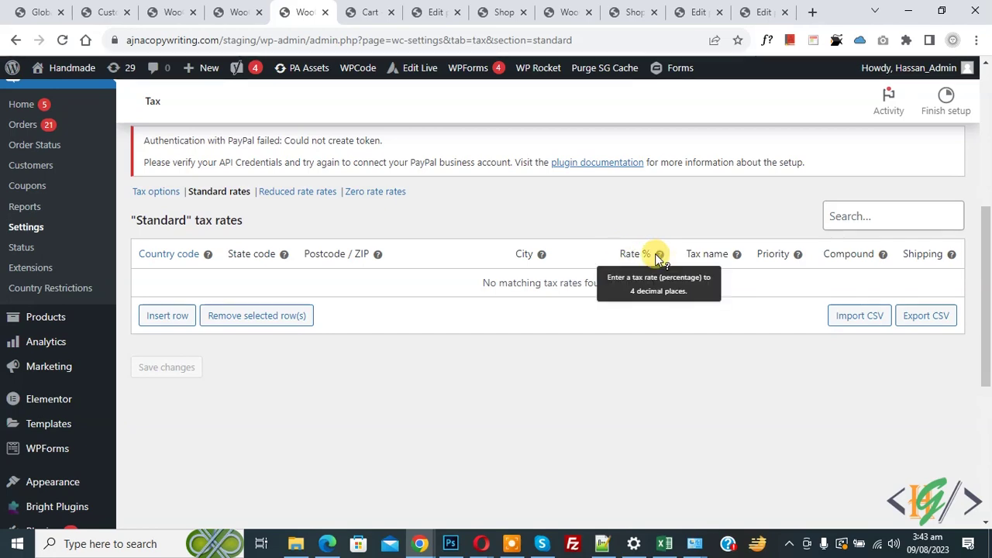
click(171, 317)
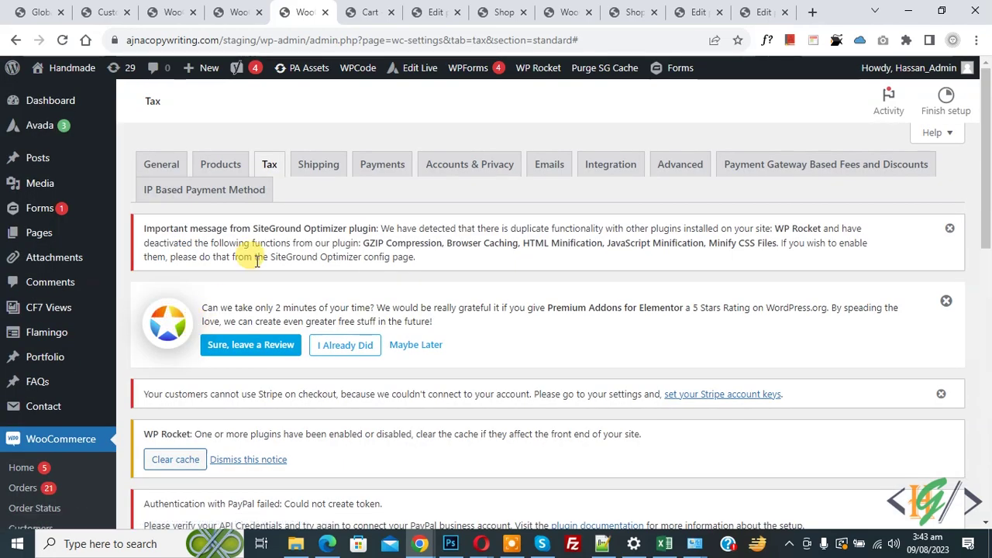
scroll(248, 259, down, 5)
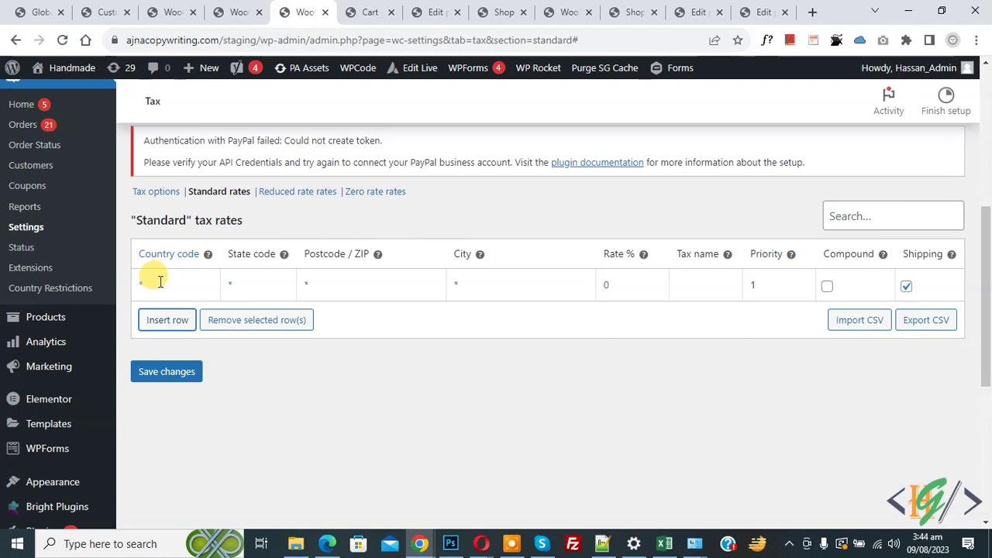
click(155, 283)
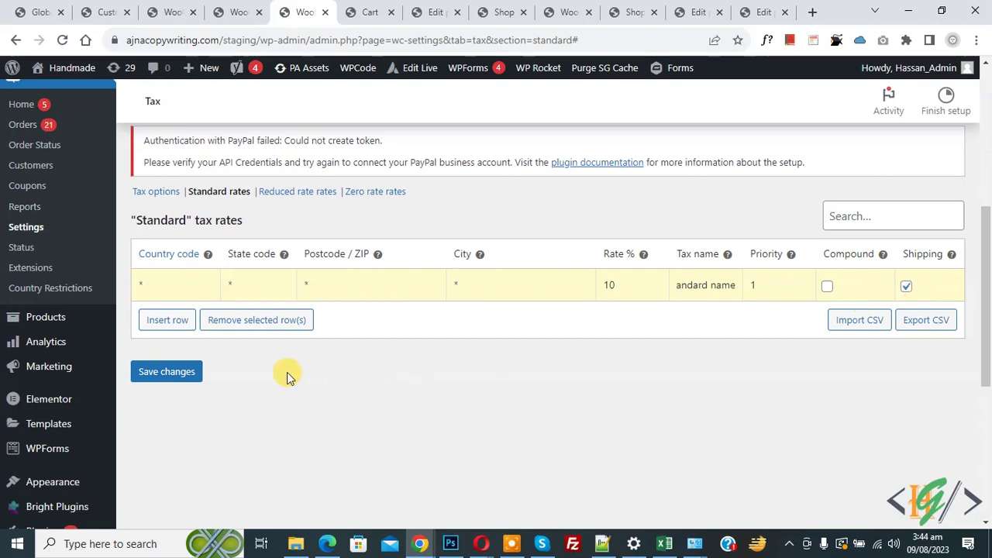
click(167, 321)
scroll(265, 337, down, 4)
scroll(224, 359, down, 1)
click(192, 324)
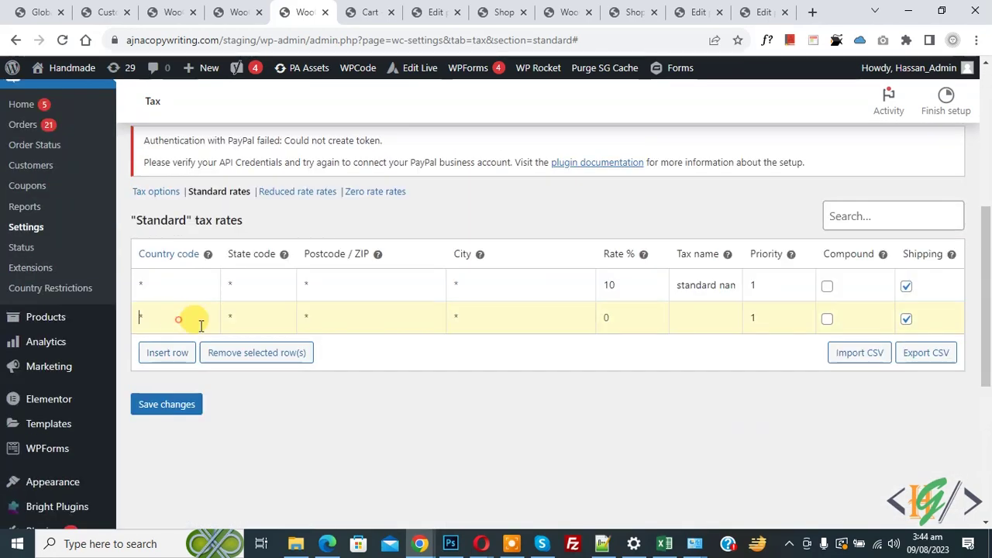
click(248, 352)
click(176, 372)
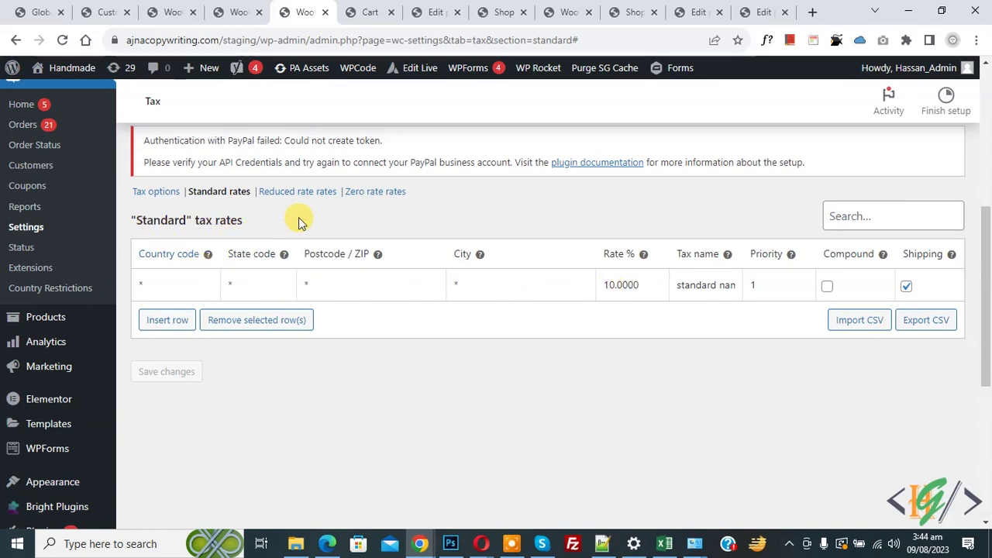
Check the empty Reduced rate and Zero rate tables, then switch to the Fabric mask's edit page
click(286, 194)
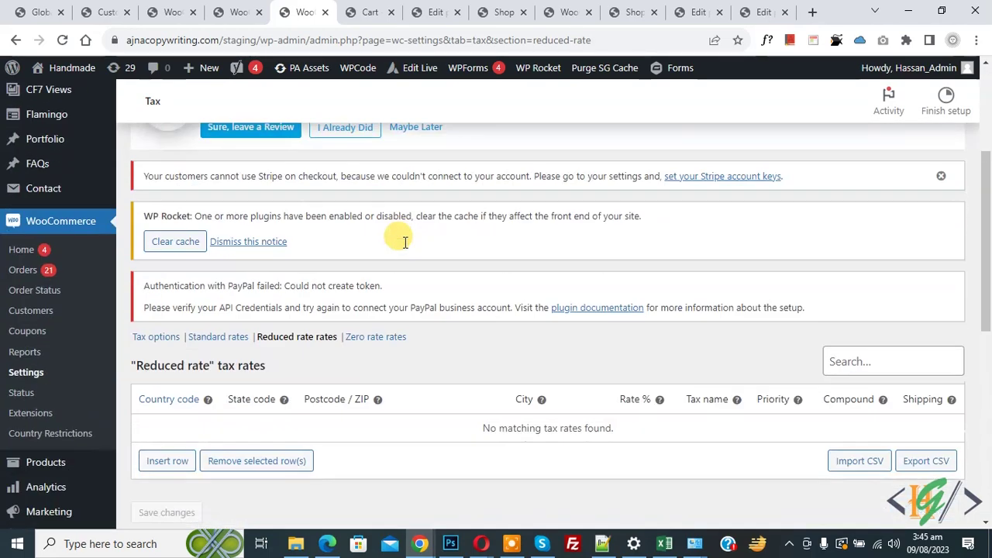
scroll(396, 232, down, 2)
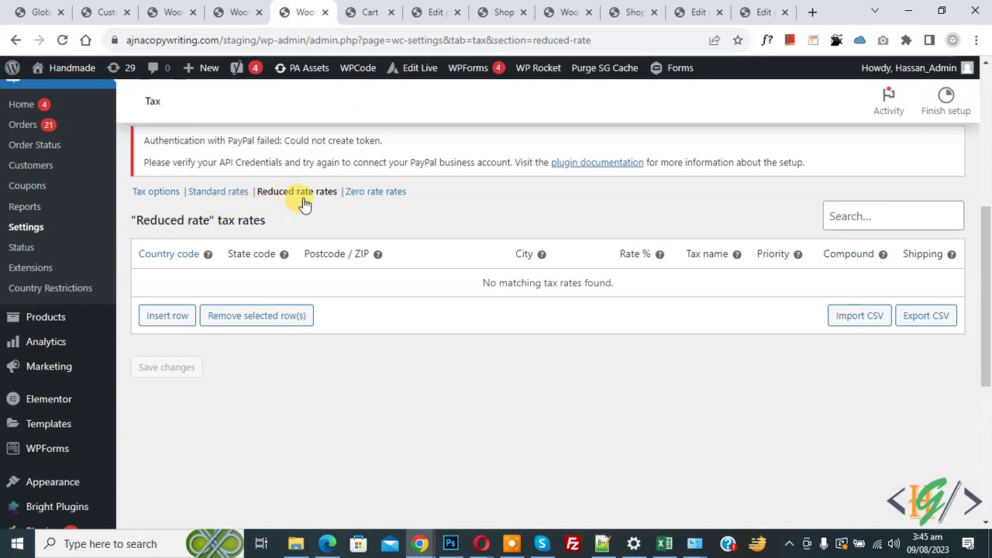
click(374, 200)
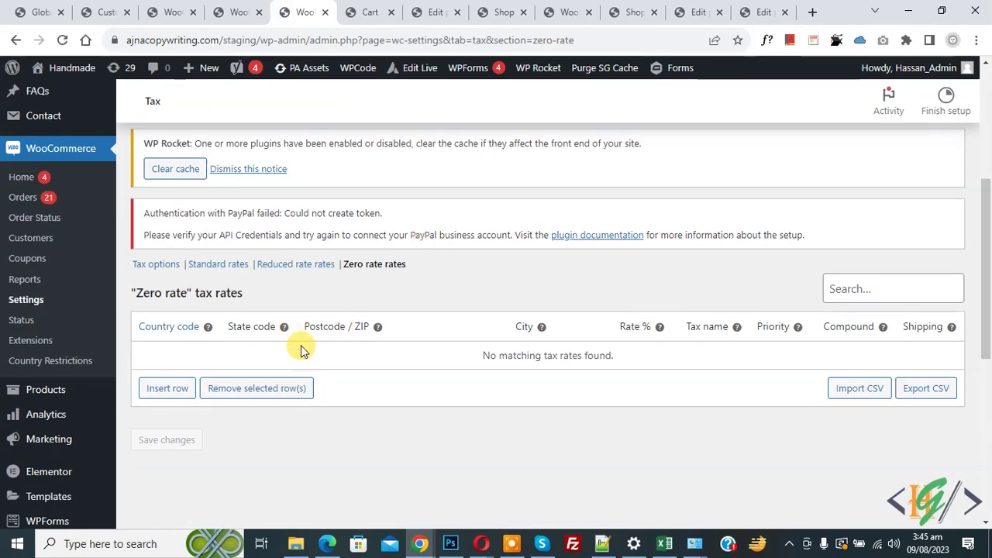
click(423, 11)
drag(989, 109, 989, 225)
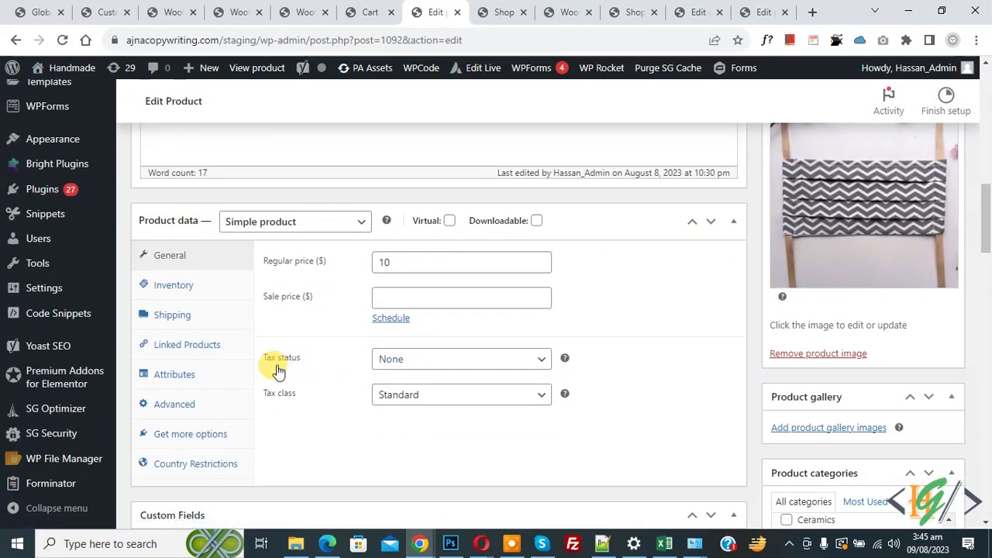
Set the product's tax status to Taxable with tax class Standard
click(448, 364)
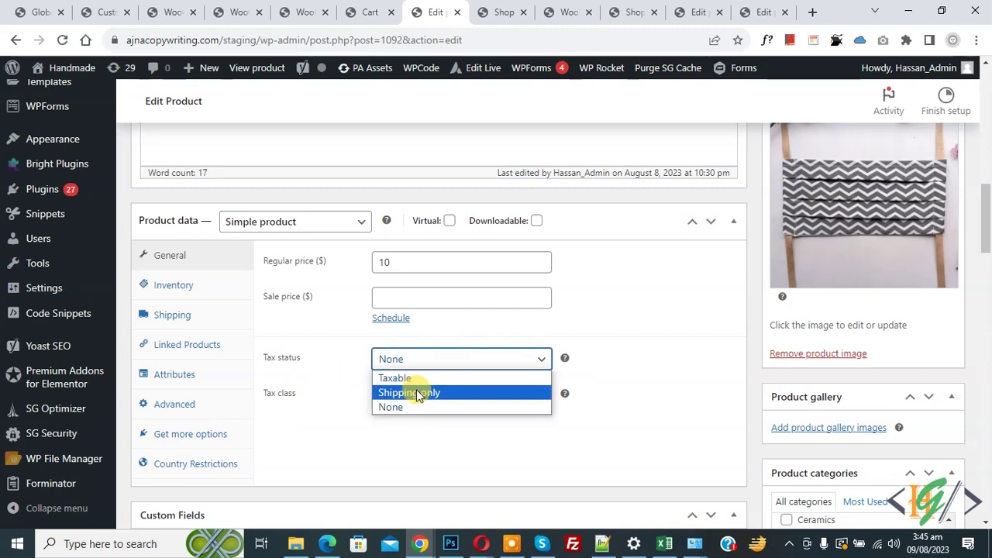
click(409, 377)
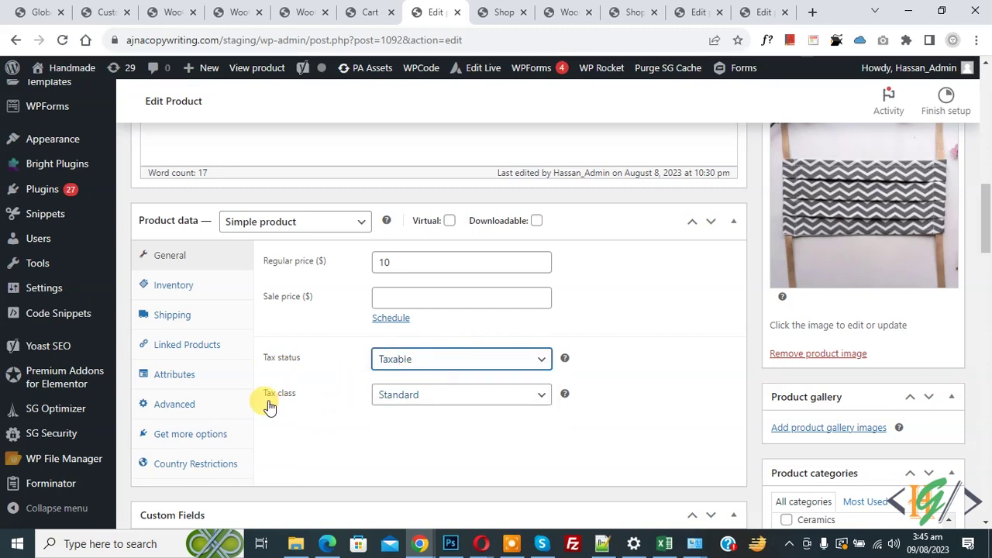
click(409, 398)
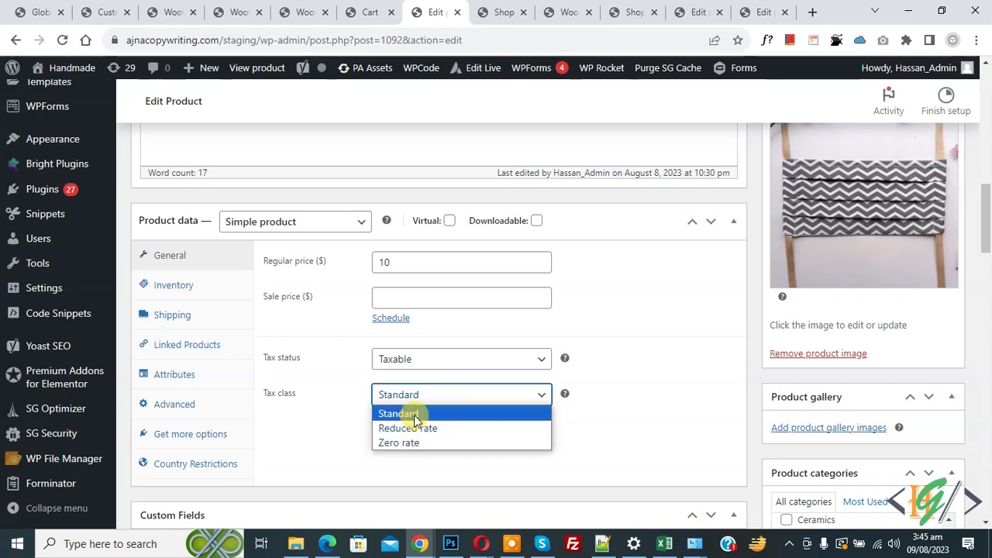
click(417, 419)
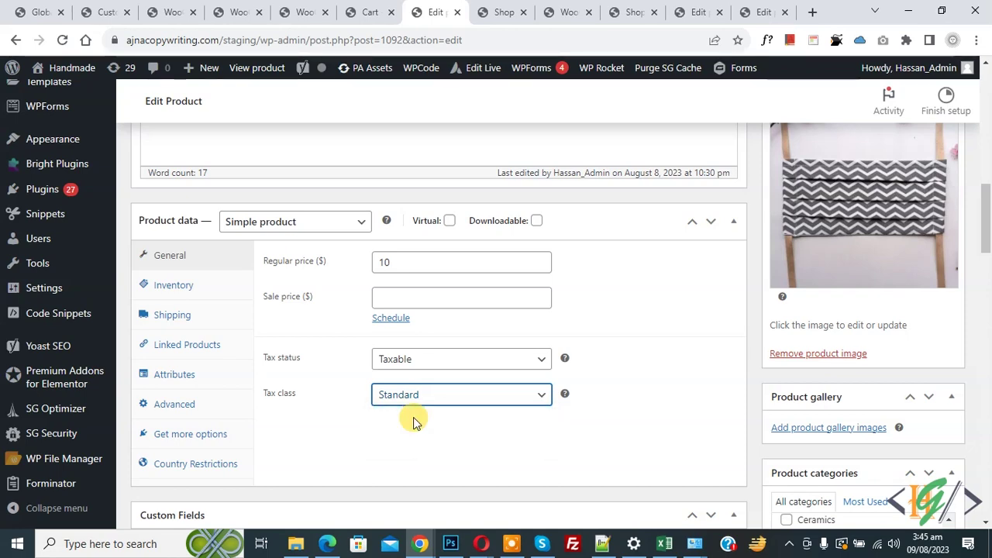
Confirm the 10% Standard rate in tax settings, then update the product to save its tax settings
click(296, 10)
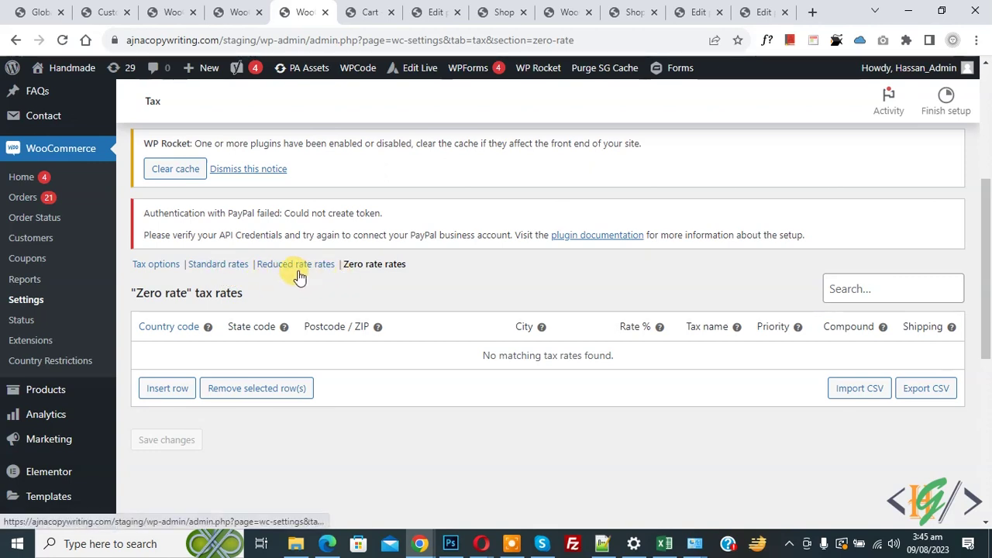
click(231, 266)
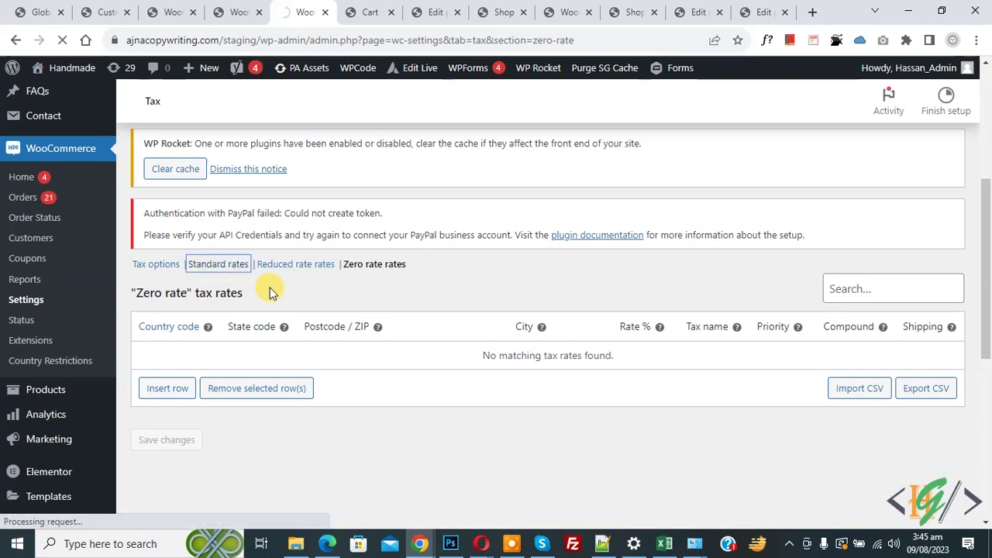
scroll(333, 264, down, 2)
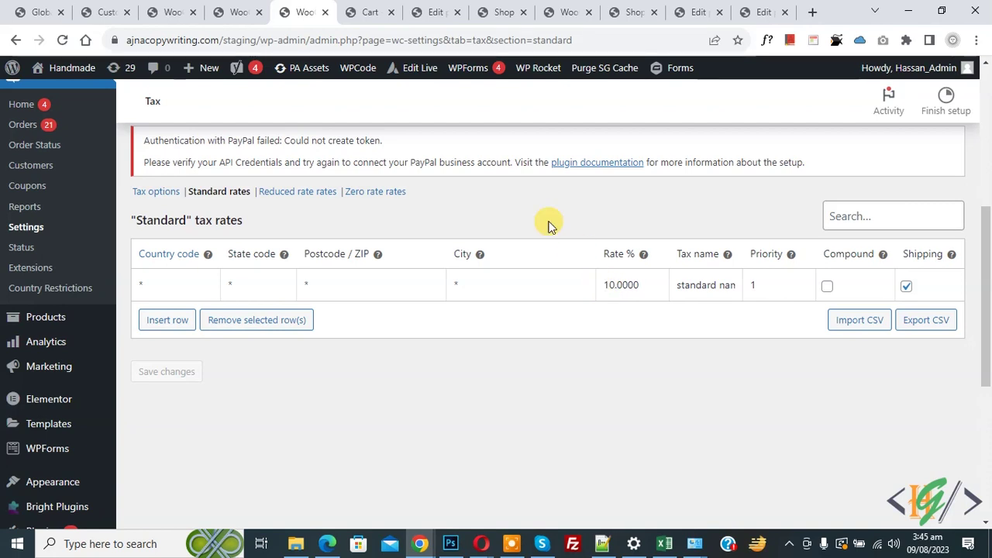
click(433, 10)
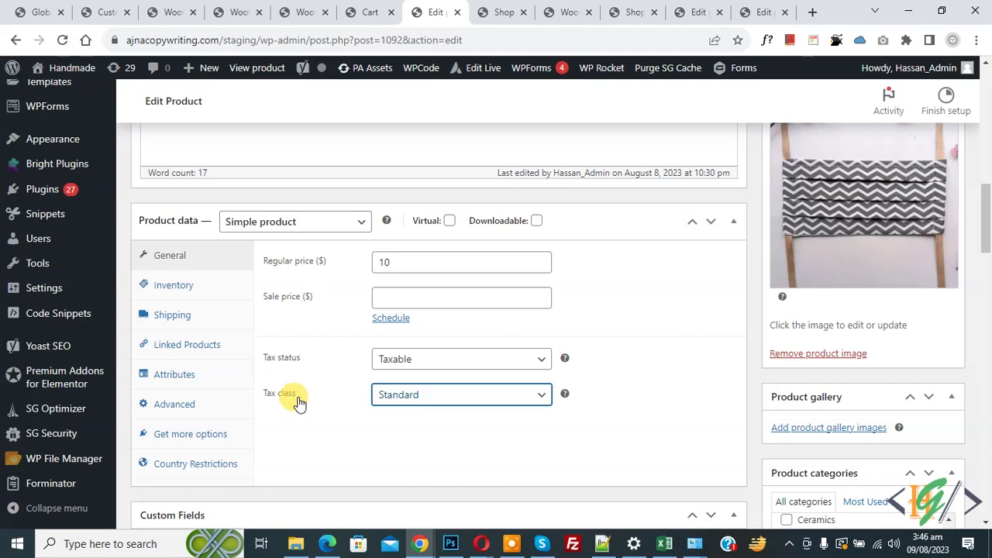
drag(986, 245, 986, 202)
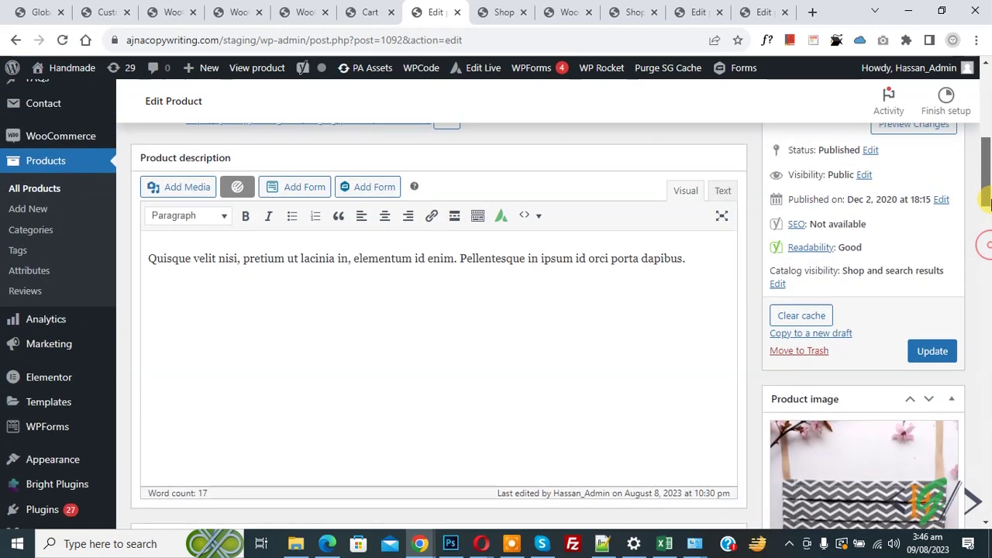
click(932, 351)
scroll(452, 210, down, 15)
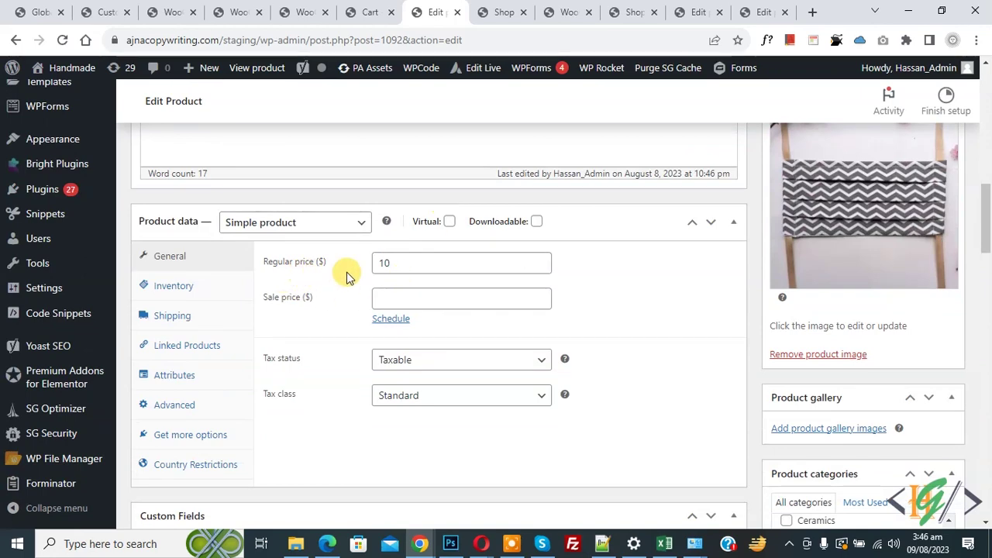
click(365, 11)
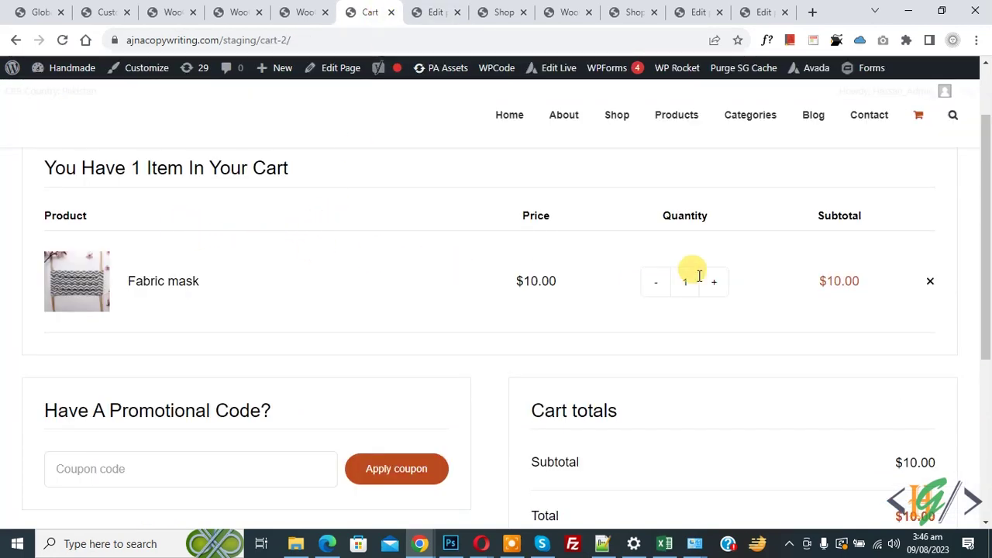
Reload the cart to confirm $1.00 standard tax and an $11.00 total, then return to Standard rates
drag(512, 276, 556, 282)
click(201, 133)
click(62, 41)
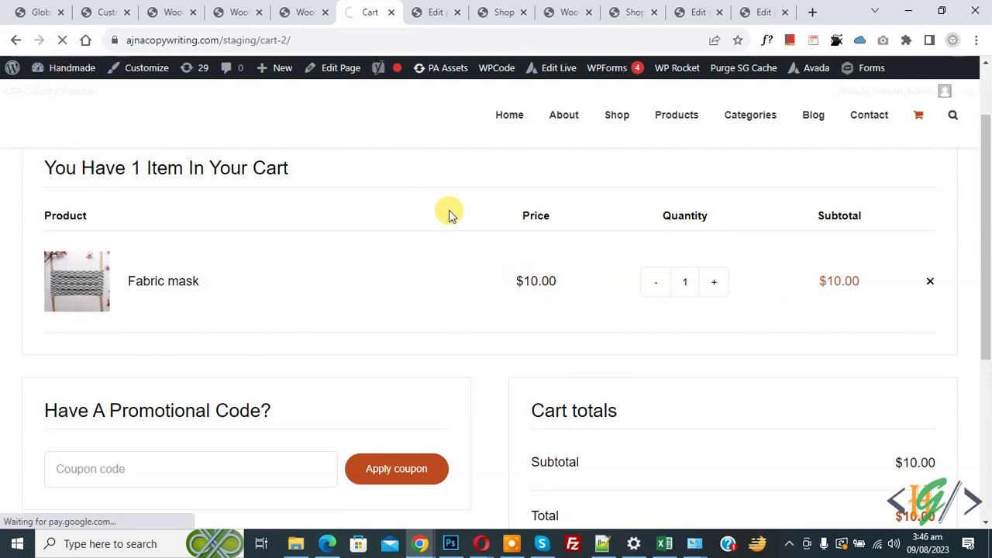
scroll(458, 203, down, 3)
drag(536, 207, 602, 208)
click(572, 253)
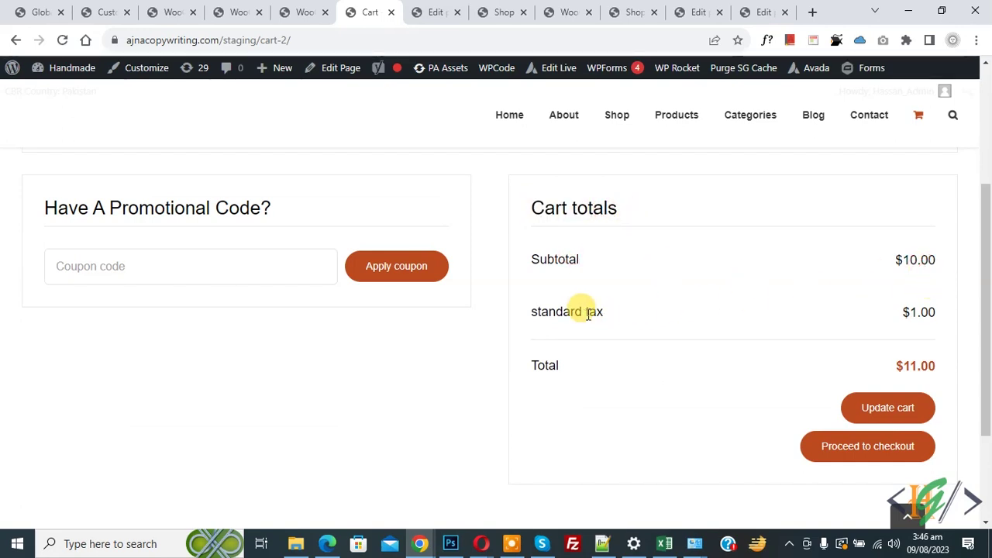
drag(528, 321, 936, 311)
click(936, 311)
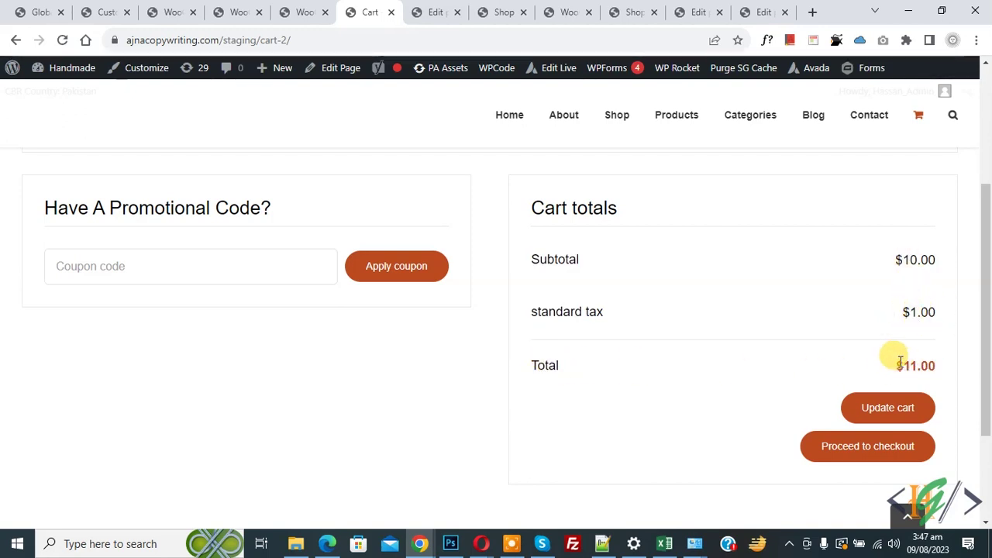
click(314, 9)
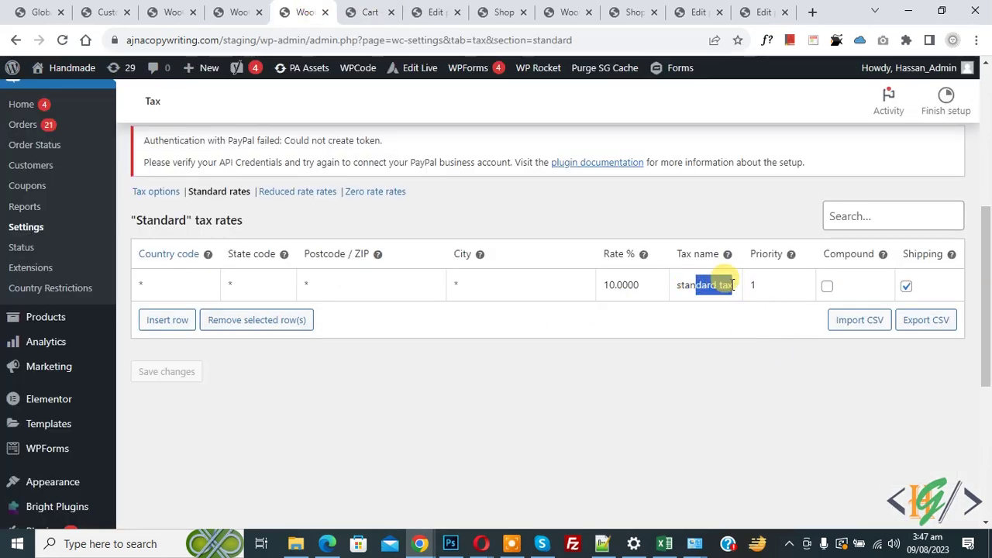
Change the Standard rate to 20.0000%, save it, and reload the cart to show $2.00 tax
click(711, 285)
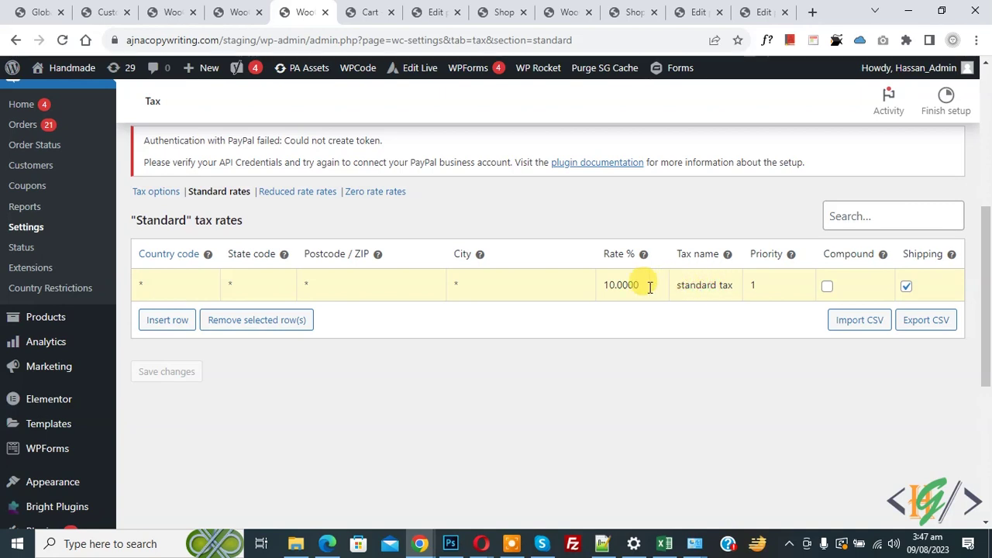
text(2)
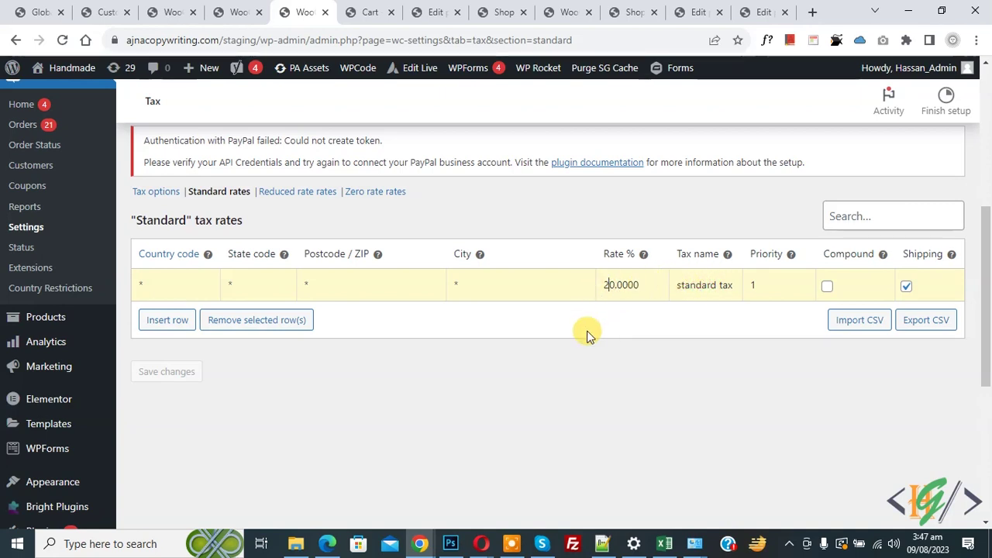
click(359, 399)
click(179, 373)
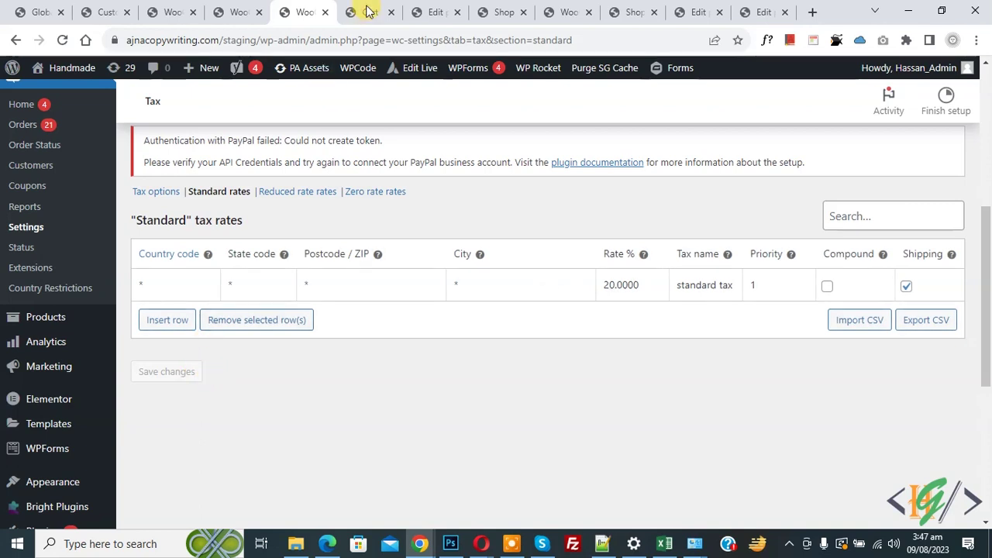
click(369, 12)
click(60, 41)
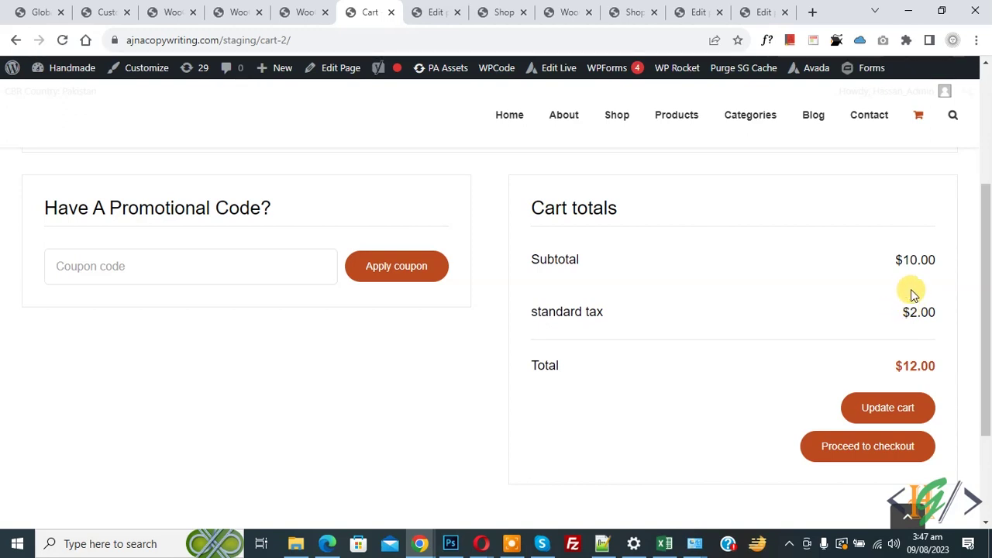
Add the $100.00 Ceramic birds from the Shop page and reload the cart to a $112.00 total
triple_click(922, 363)
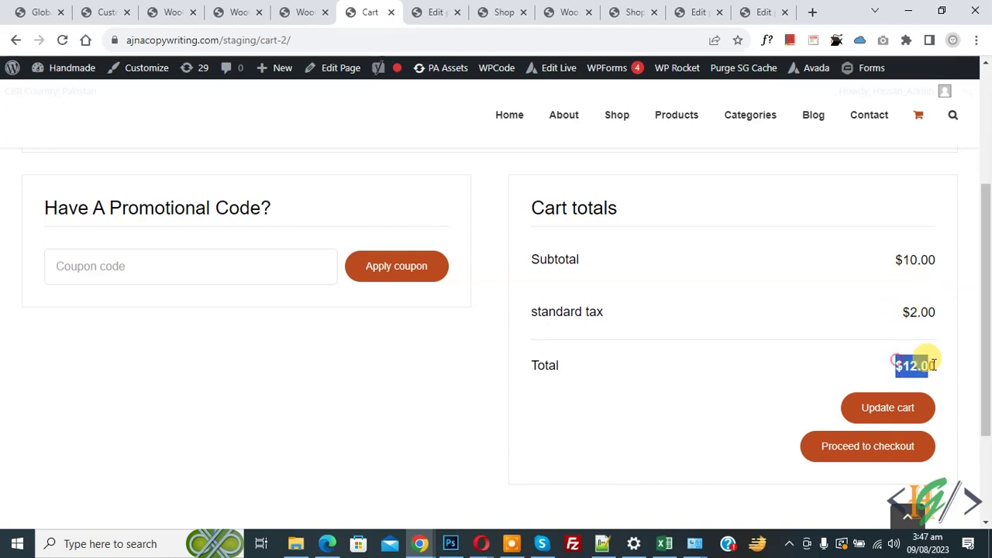
right_click(621, 124)
click(627, 130)
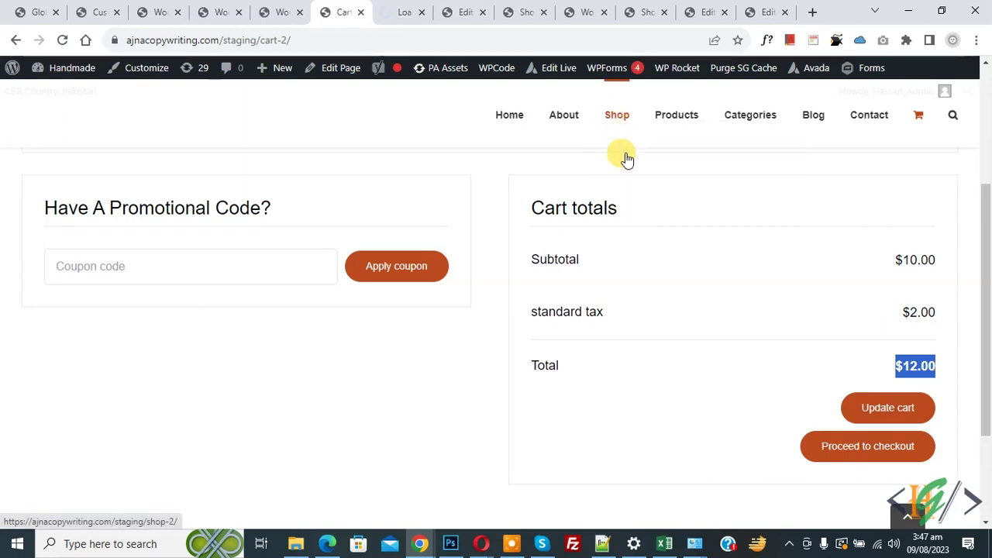
click(403, 12)
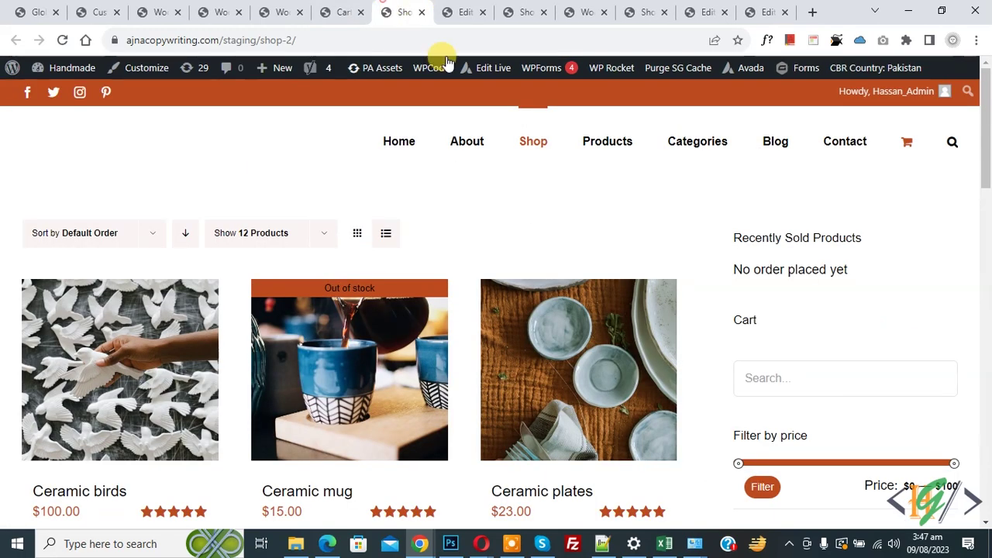
scroll(204, 240, down, 3)
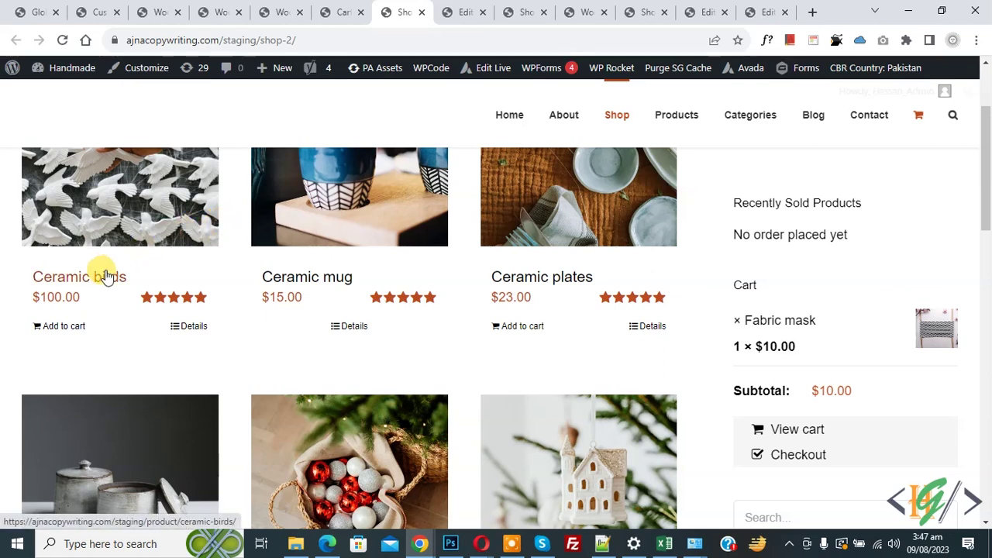
click(59, 327)
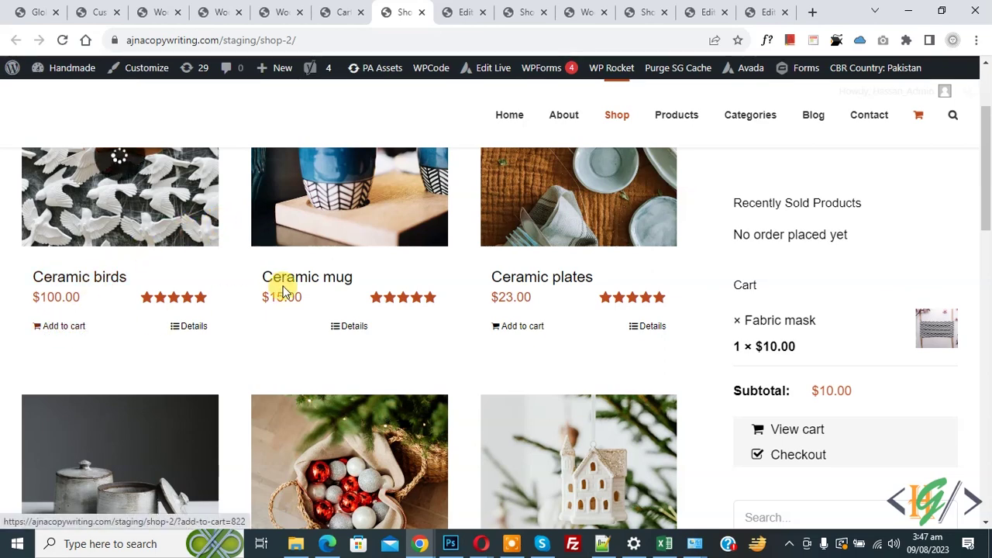
click(341, 11)
click(62, 40)
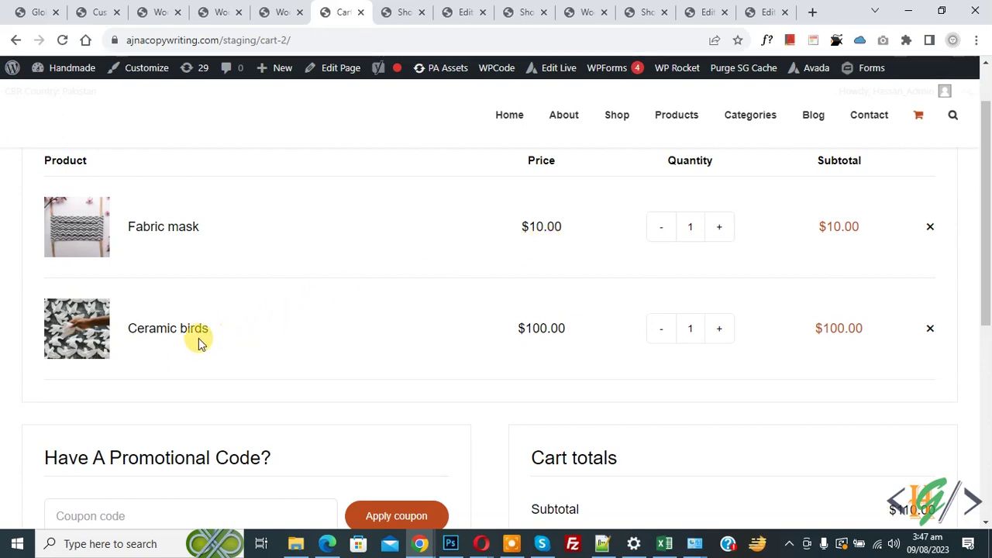
scroll(742, 353, down, 3)
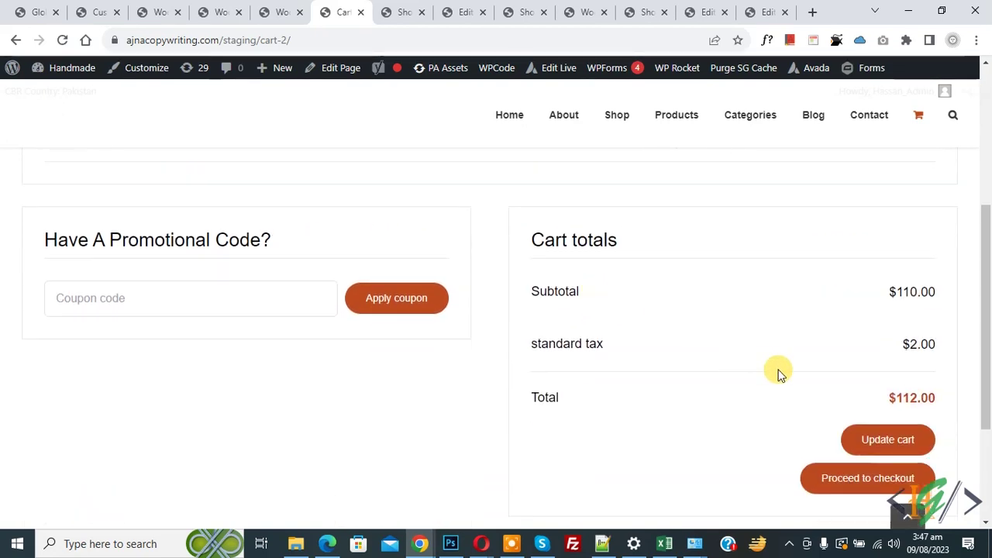